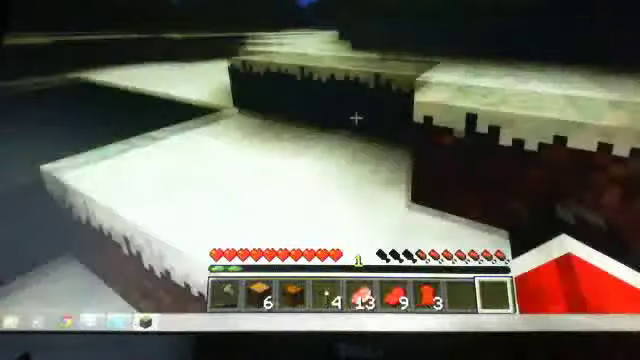
pyautogui.scroll(-2, 355, 118)
pyautogui.scroll(-2, 355, 118)
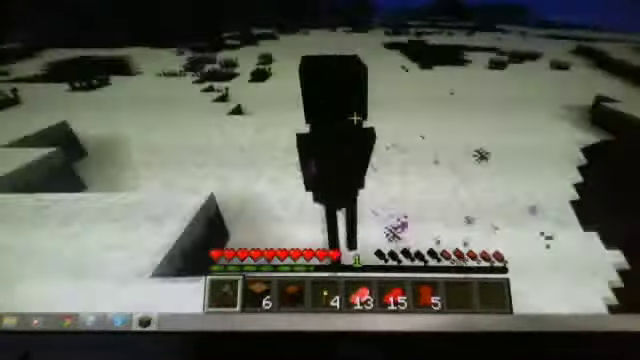
# Hit the Enderman away, eat raw porkchops (13 down to 9), and re-equip the stone axe.
pyautogui.click(355, 120)
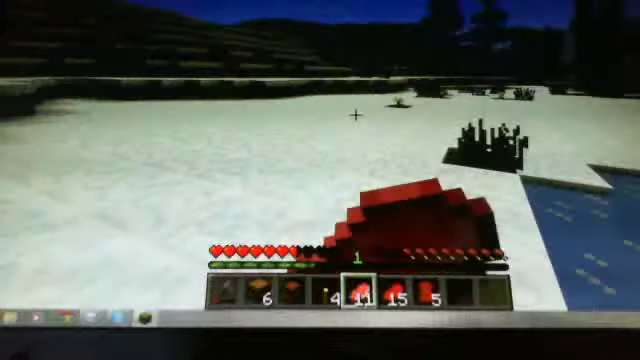
pyautogui.rightClick(355, 114)
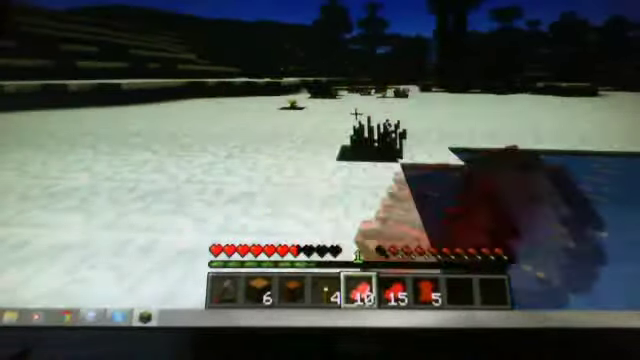
pyautogui.press('2')
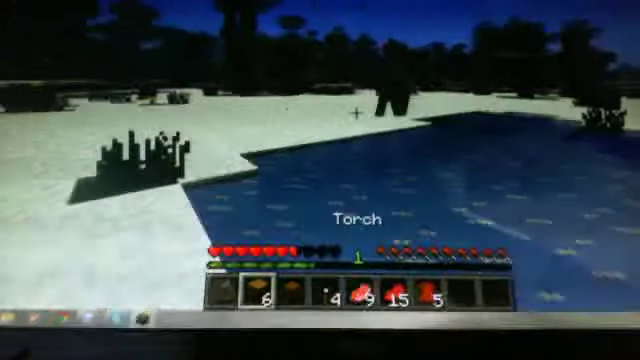
pyautogui.press('1')
pyautogui.press('3')
pyautogui.press('w')
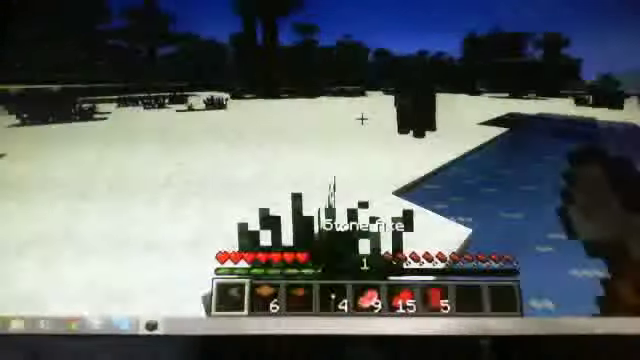